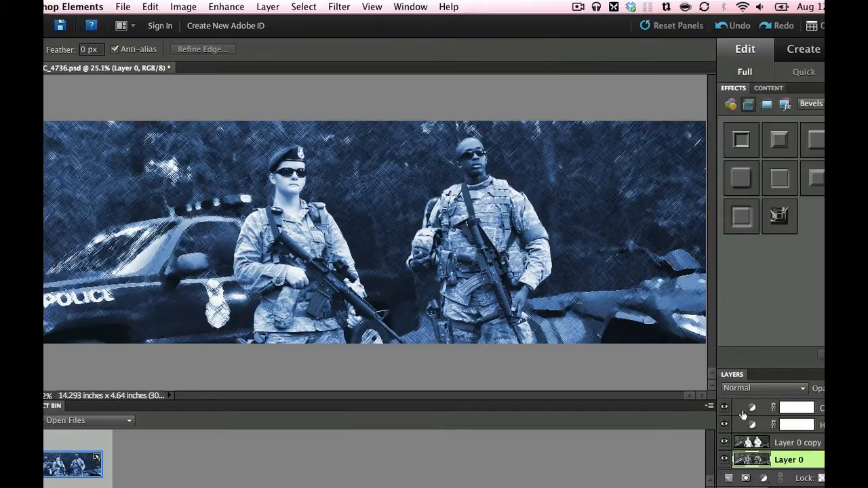
# Hide every layer except Layer 0 and crop with the frame stretched to the photo's full width and height.
pyautogui.keyDown('alt'); pyautogui.click(724, 462); pyautogui.keyUp('alt')
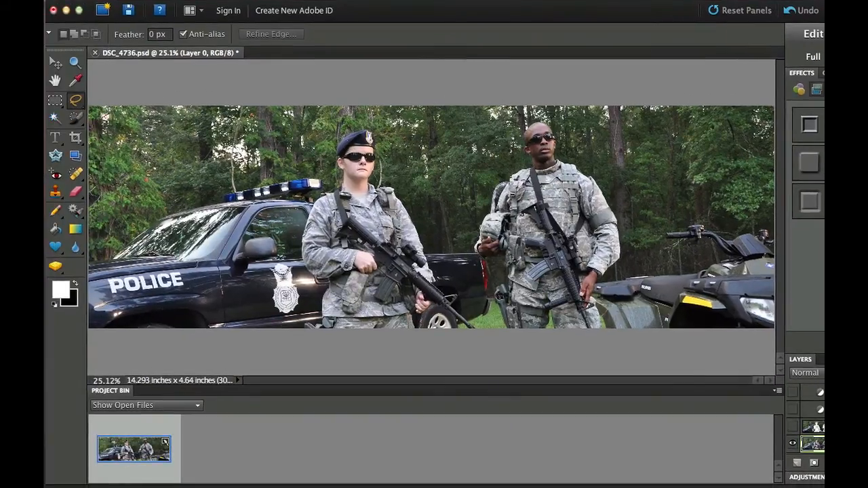
pyautogui.click(74, 141)
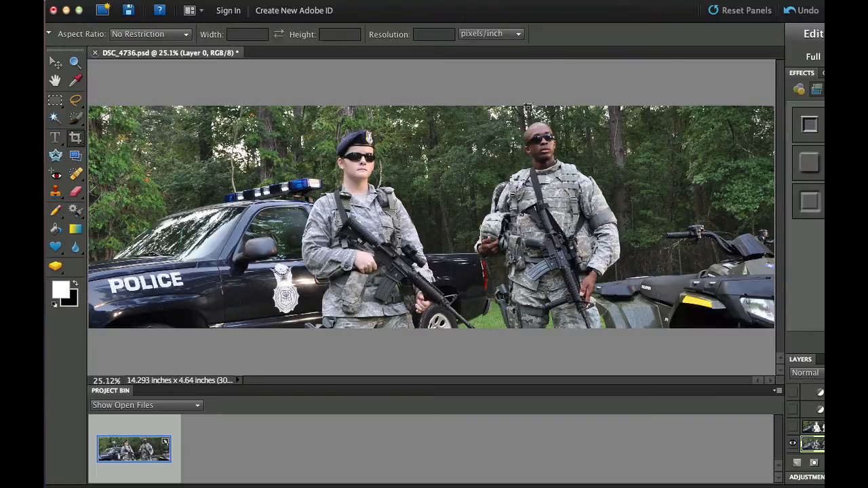
pyautogui.moveTo(572, 210); pyautogui.dragTo(165, 286)
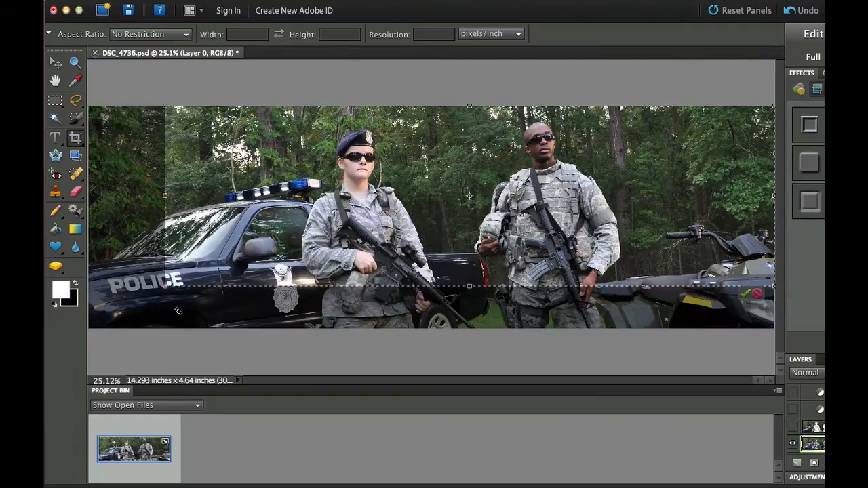
pyautogui.moveTo(165, 196); pyautogui.dragTo(87, 191)
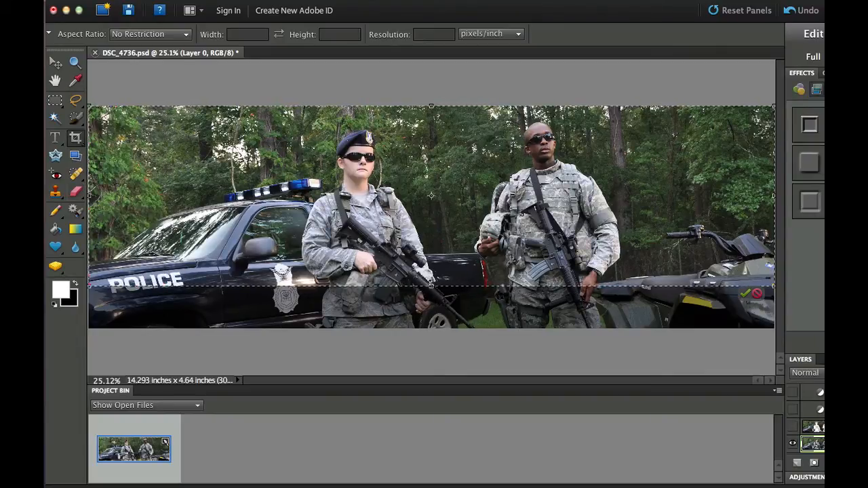
pyautogui.moveTo(432, 286); pyautogui.dragTo(430, 327)
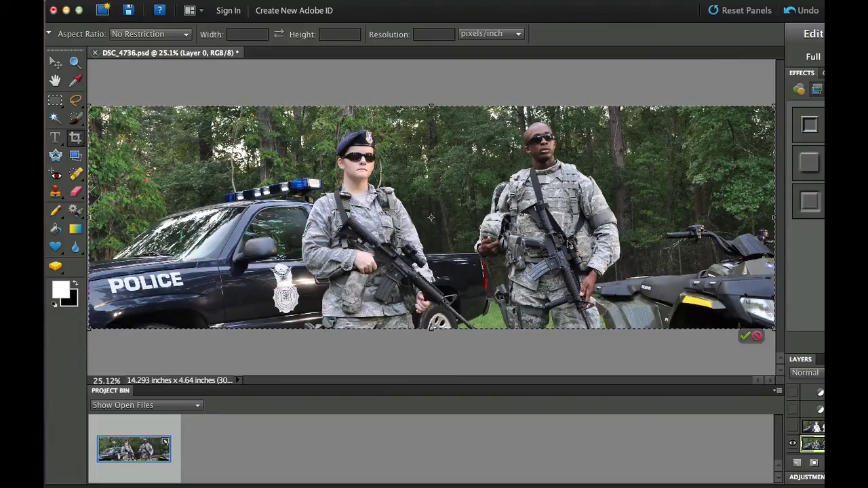
pyautogui.click(744, 337)
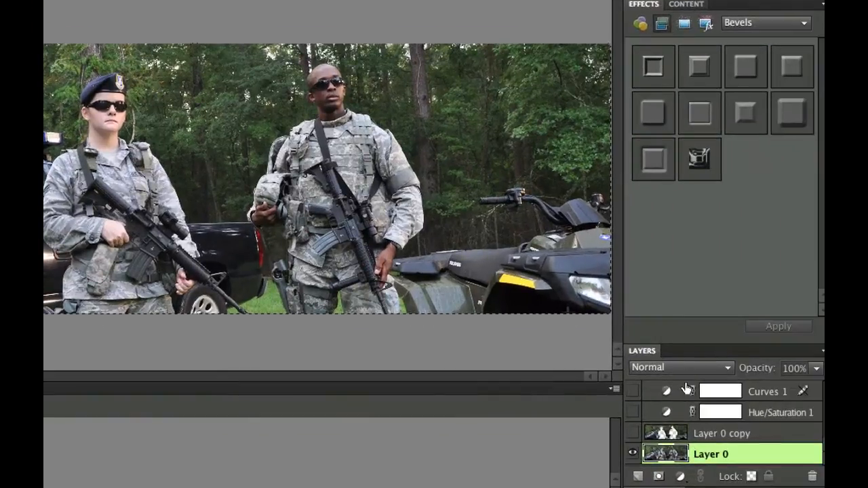
# Delete the Curves 1, Hue/Saturation 1 and Layer 0 copy layers, leaving only Layer 0.
pyautogui.click(820, 392)
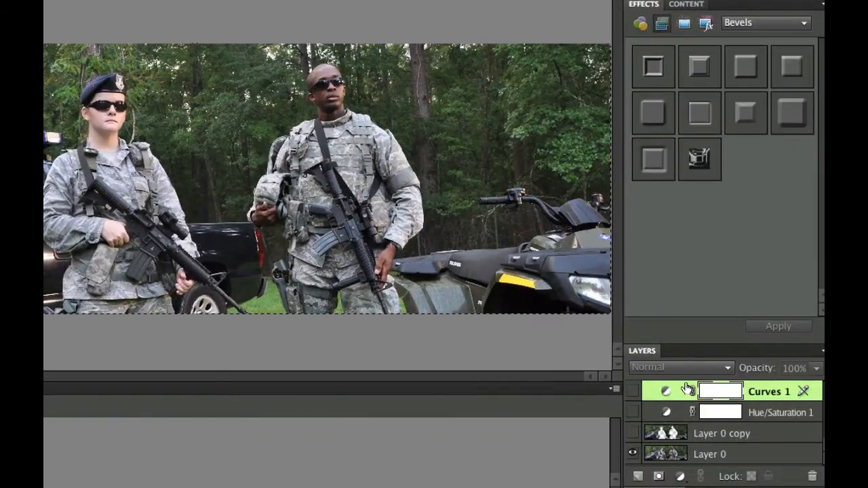
pyautogui.keyDown('shift'); pyautogui.click(686, 434); pyautogui.keyUp('shift')
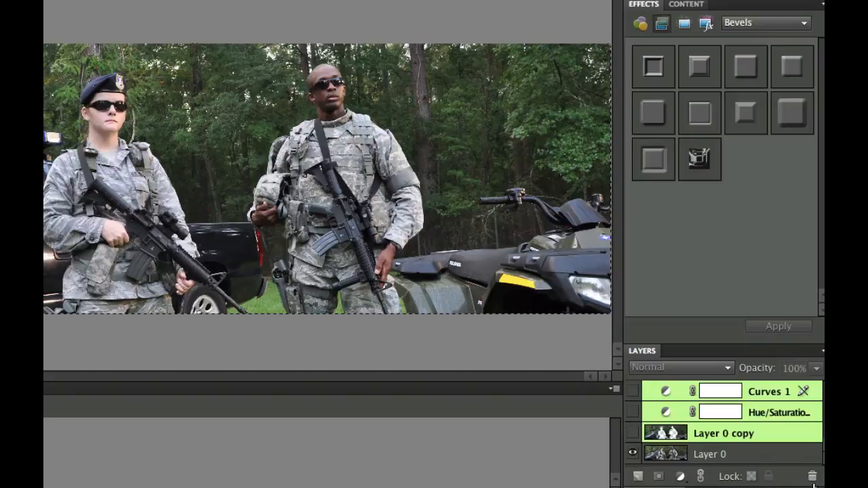
pyautogui.click(811, 476)
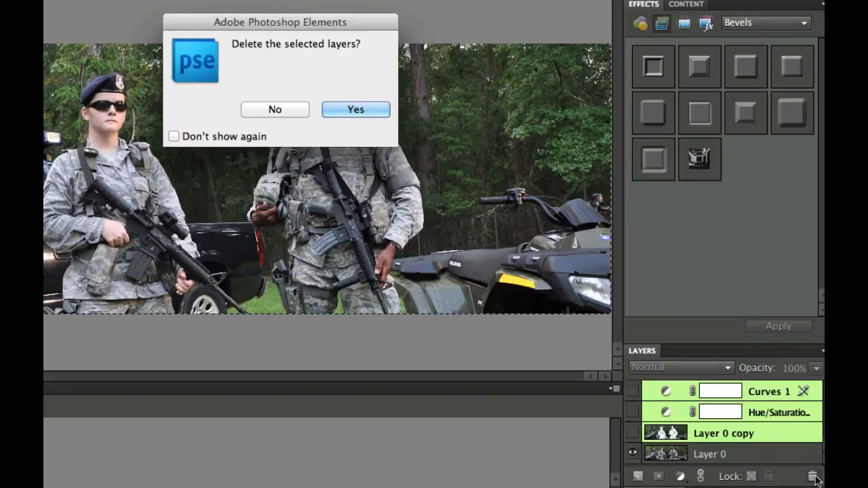
pyautogui.click(356, 109)
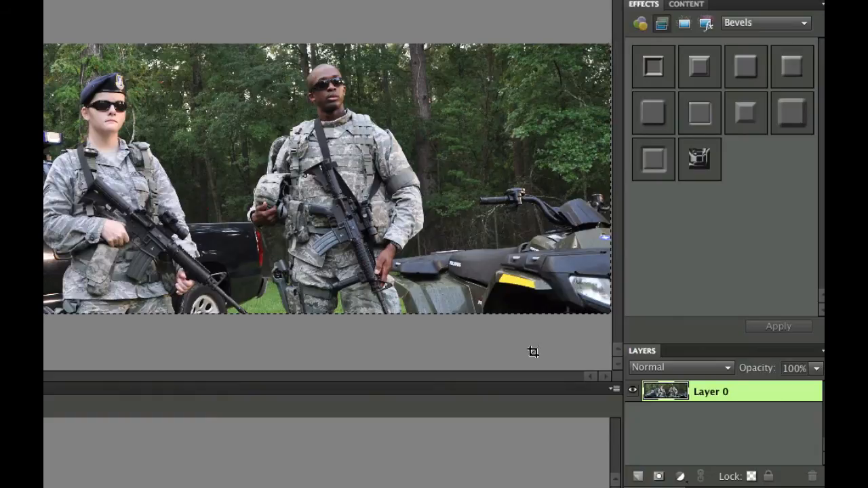
# Duplicate Layer 0 and apply the Crosshatch filter to the copy with Stroke Length 20, Sharpness 11 and Strength 2, comparing it with the original.
pyautogui.press('super+j')
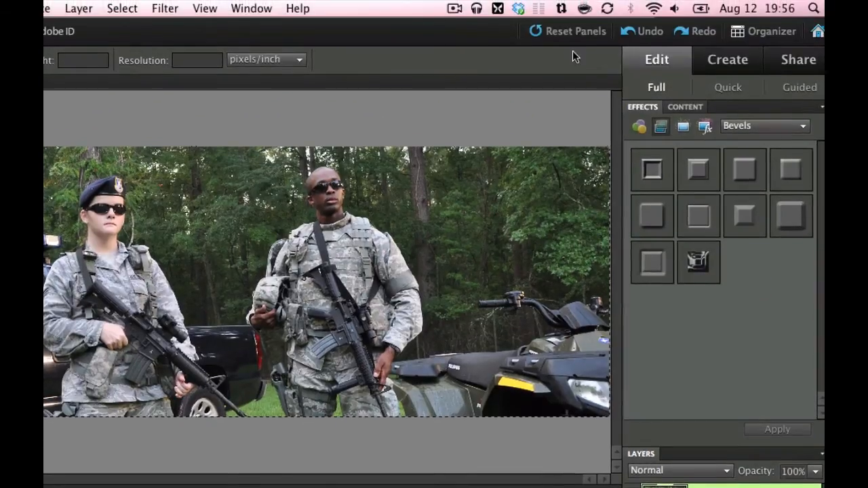
pyautogui.click(163, 7)
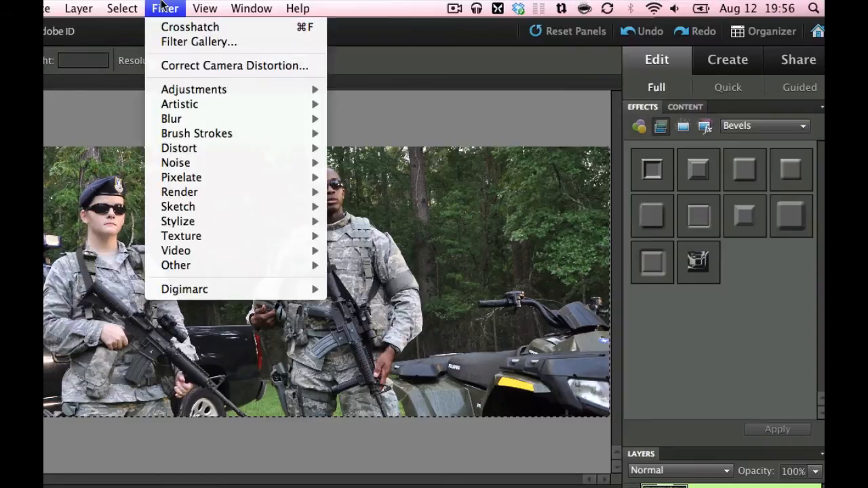
pyautogui.moveTo(184, 136)
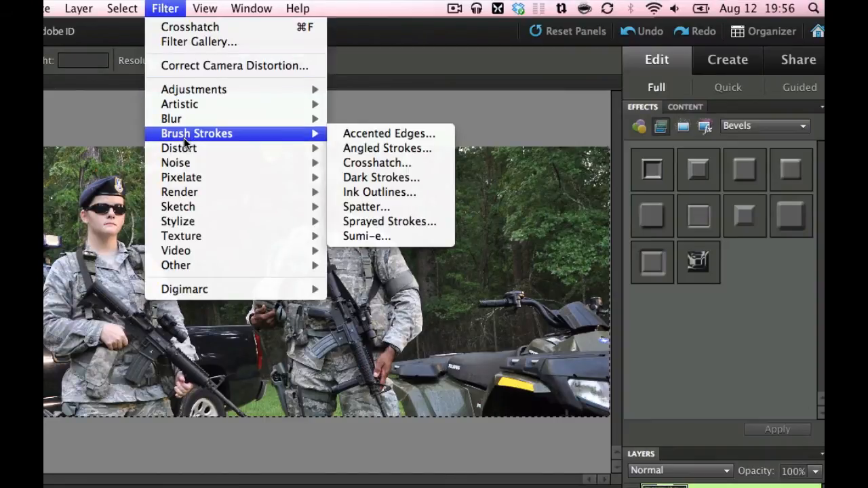
pyautogui.moveTo(202, 147)
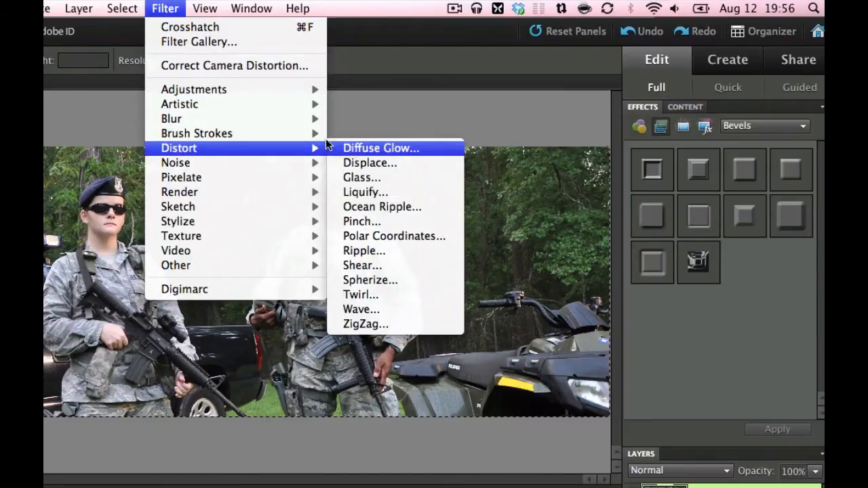
pyautogui.moveTo(313, 134)
pyautogui.click(351, 165)
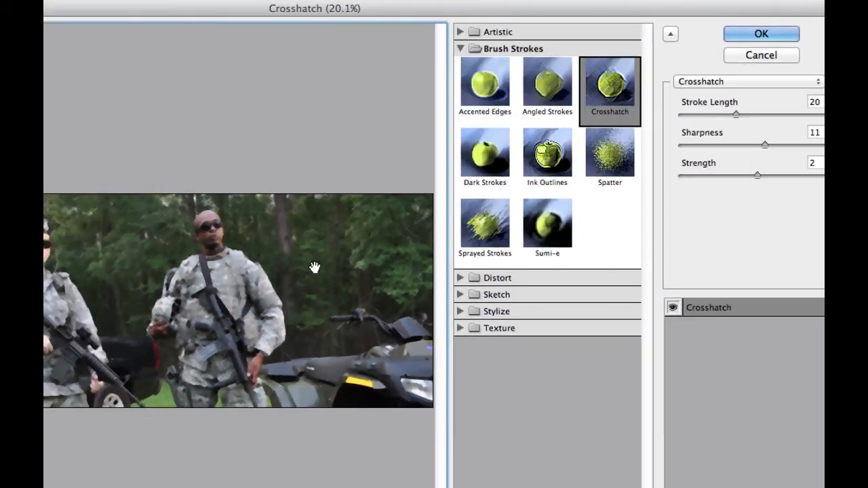
pyautogui.click(784, 38)
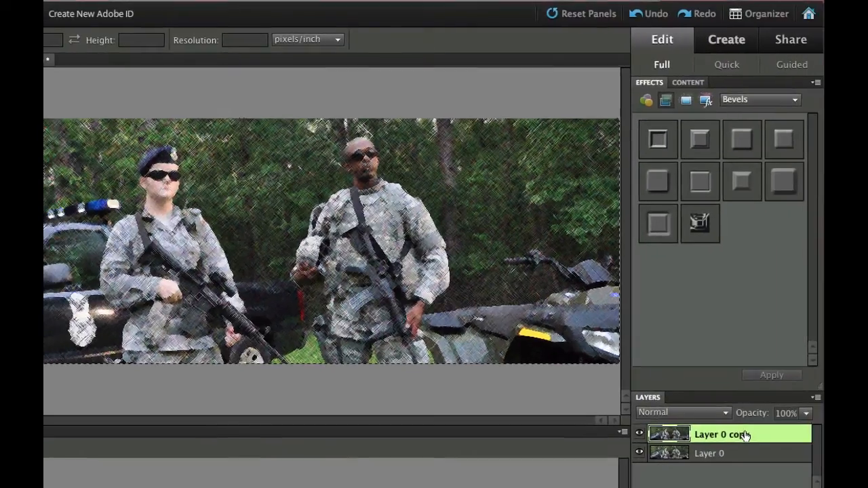
pyautogui.click(641, 434)
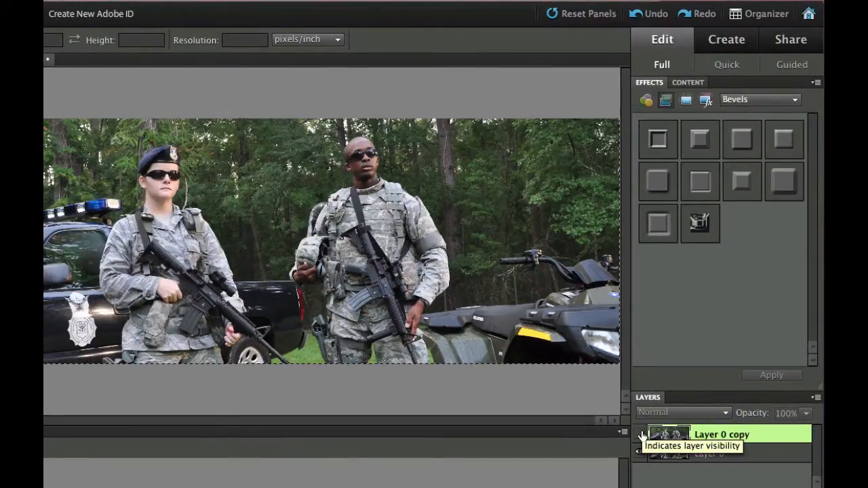
pyautogui.click(641, 435)
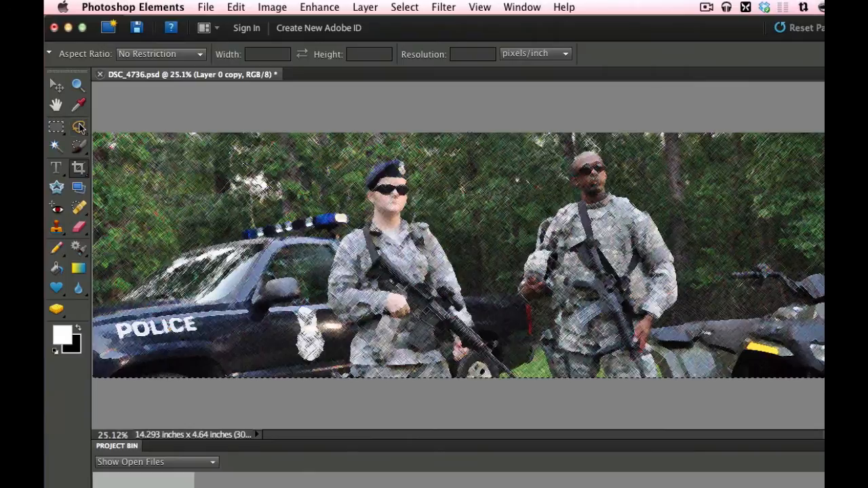
# Select both soldiers on Layer 0 copy by tracing their outlines with the Lasso tool, adding the second outline to the first.
pyautogui.click(80, 127)
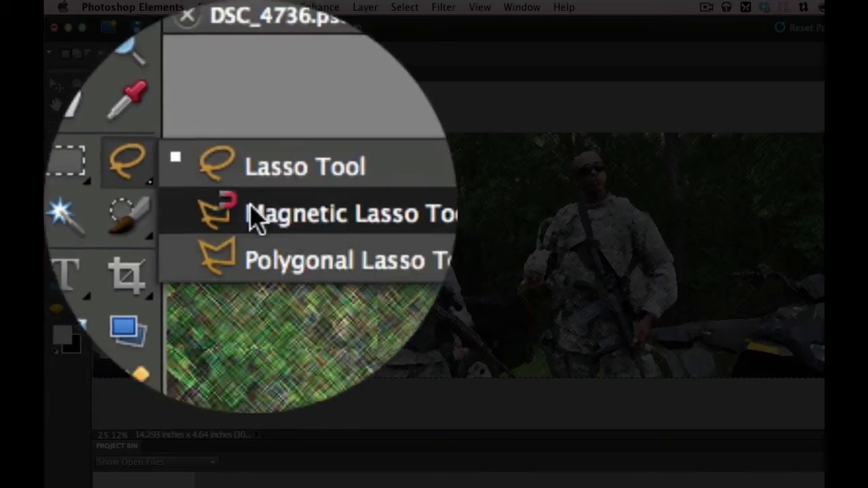
pyautogui.click(123, 138)
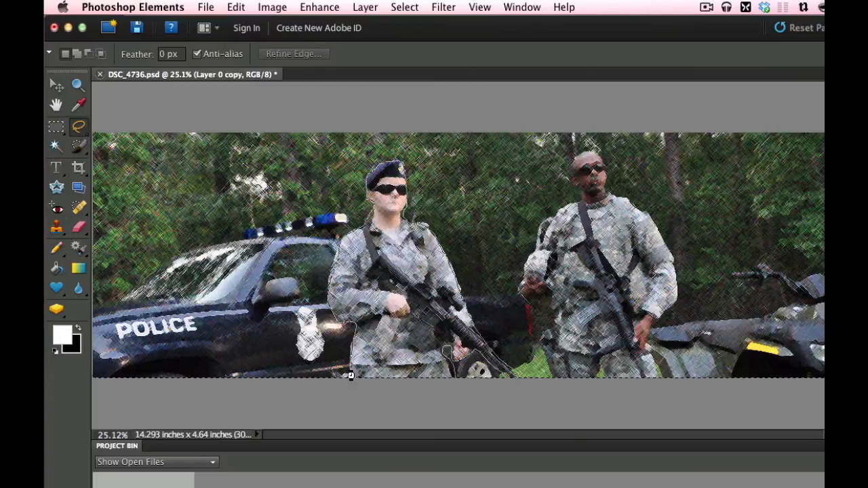
pyautogui.moveTo(357, 370); pyautogui.dragTo(352, 365)
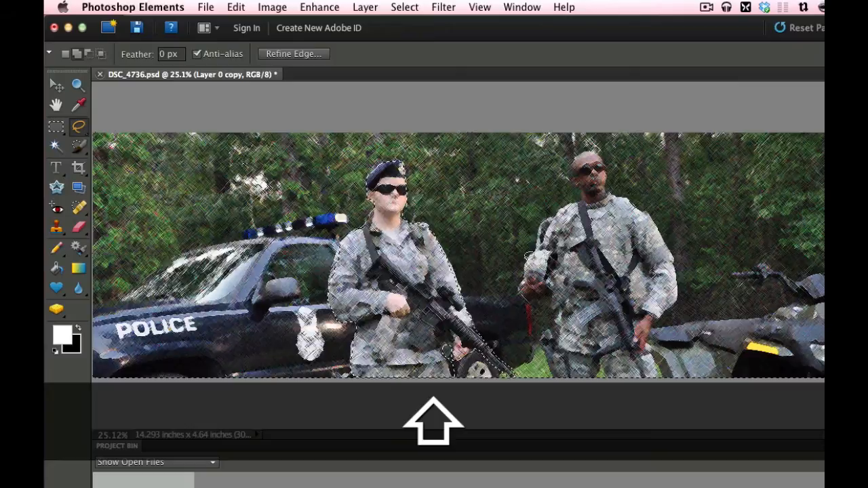
pyautogui.moveTo(537, 244)
pyautogui.mouseDown()
pyautogui.moveTo(543, 217)
pyautogui.moveTo(585, 193)
pyautogui.moveTo(577, 156)
pyautogui.moveTo(593, 145)
pyautogui.moveTo(604, 149)
pyautogui.moveTo(613, 186)
pyautogui.moveTo(653, 213)
pyautogui.moveTo(673, 256)
pyautogui.moveTo(678, 296)
pyautogui.moveTo(651, 331)
pyautogui.moveTo(666, 374)
pyautogui.moveTo(612, 372)
pyautogui.moveTo(602, 357)
pyautogui.moveTo(601, 373)
pyautogui.moveTo(553, 371)
pyautogui.moveTo(523, 298)
pyautogui.moveTo(529, 258)
pyautogui.moveTo(527, 285)
pyautogui.mouseUp()
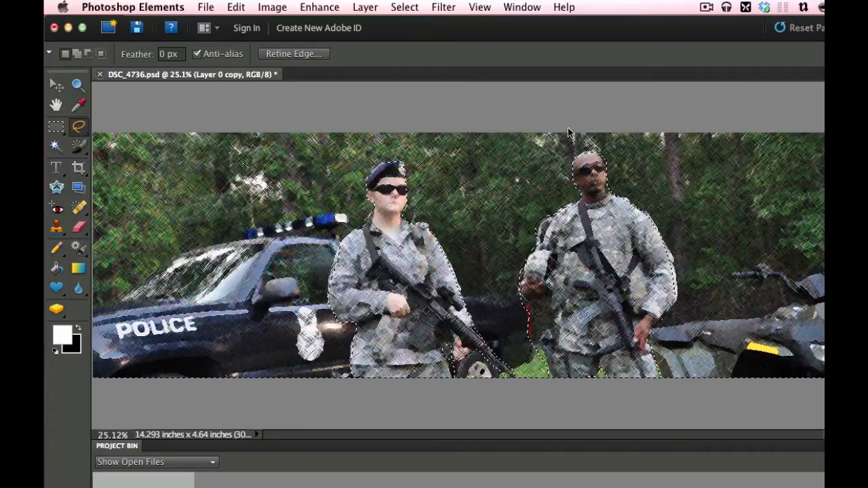
pyautogui.click(402, 6)
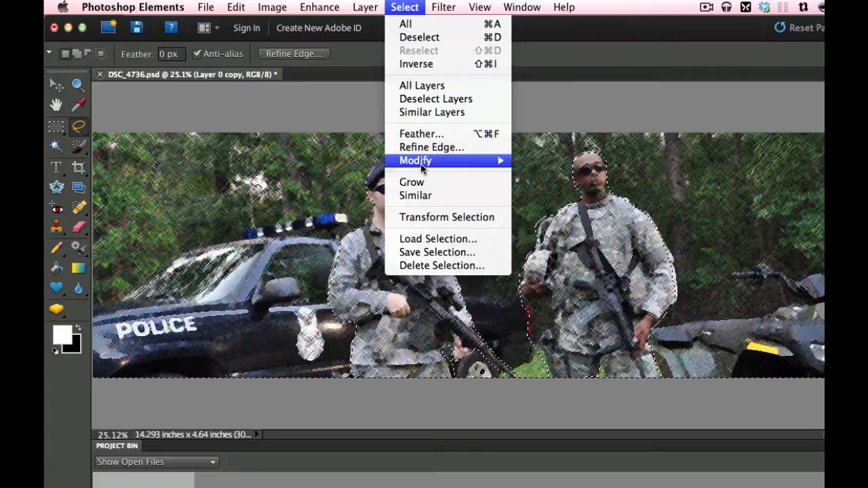
pyautogui.moveTo(423, 163)
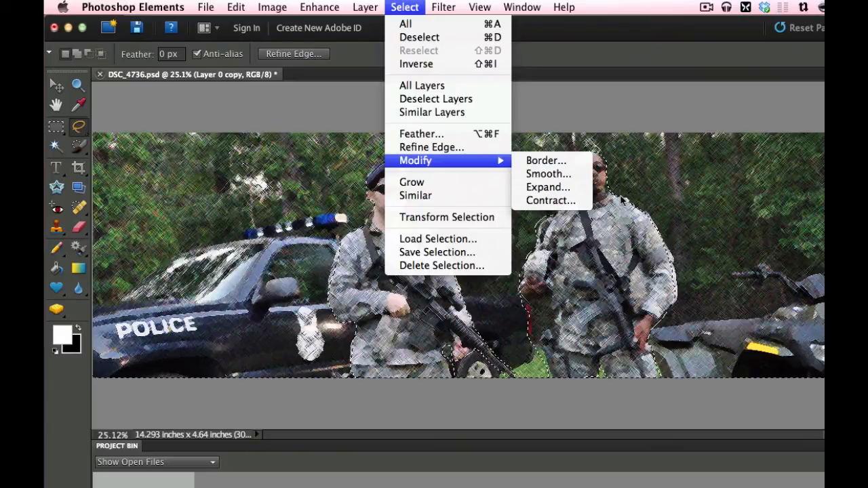
pyautogui.click(636, 106)
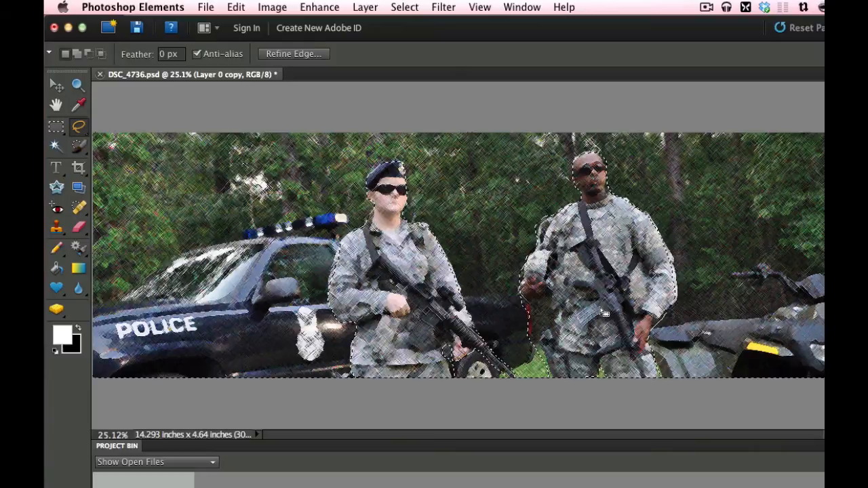
# Invert the selection and add a layer mask to Layer 0 copy to keep the crosshatch effect on the background only.
pyautogui.press('super+shift+i')
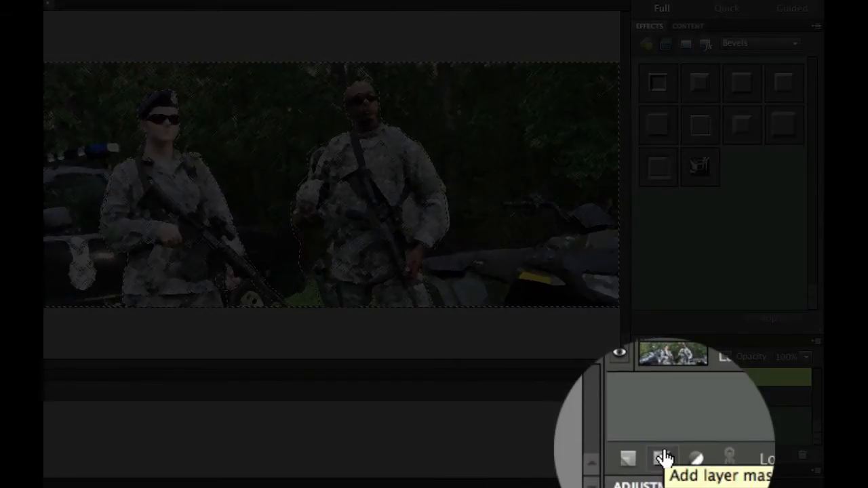
pyautogui.click(664, 459)
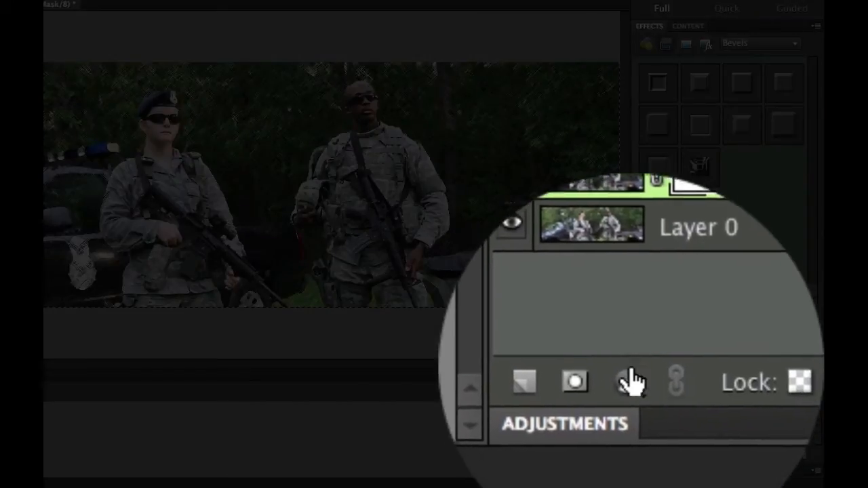
# Add a Hue/Saturation adjustment layer with Colorize on, Hue 108, Saturation 26 and Lightness -3.
pyautogui.click(631, 382)
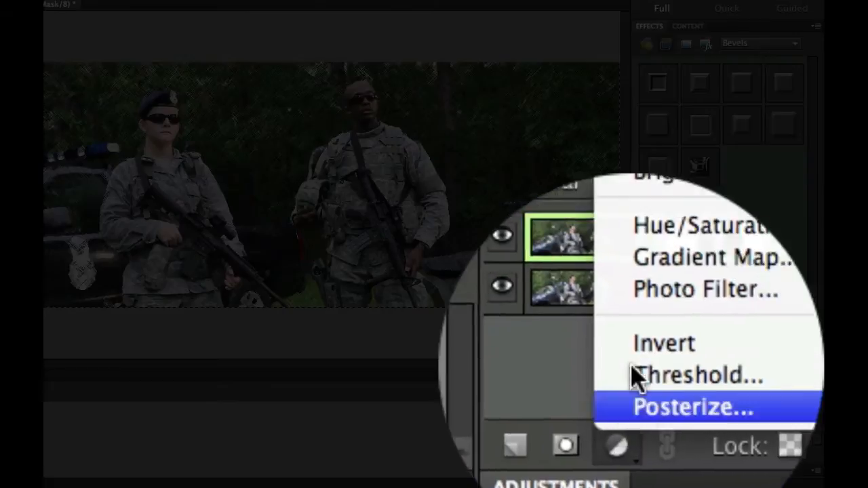
pyautogui.click(694, 375)
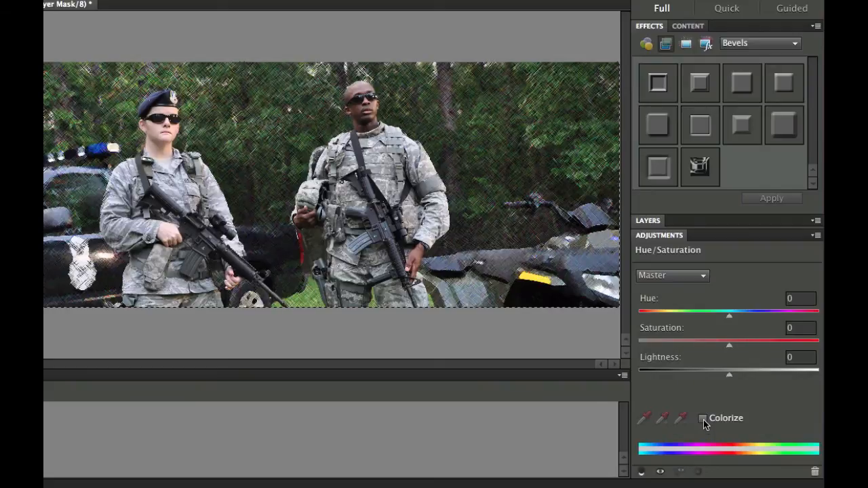
pyautogui.click(704, 419)
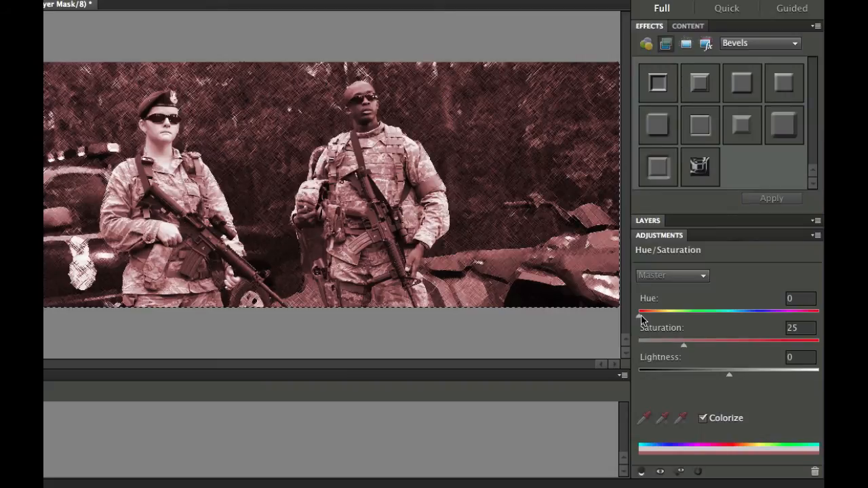
pyautogui.moveTo(641, 316); pyautogui.dragTo(693, 314)
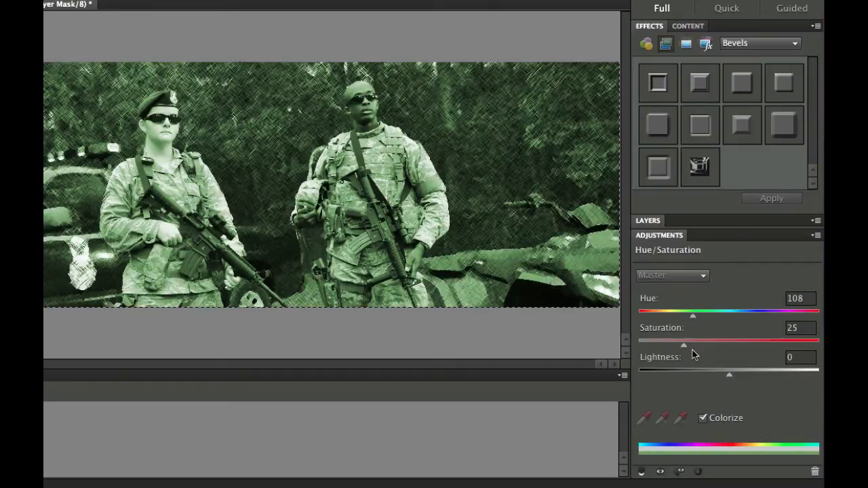
pyautogui.moveTo(685, 345)
pyautogui.mouseDown()
pyautogui.moveTo(709, 344)
pyautogui.moveTo(686, 345)
pyautogui.mouseUp()
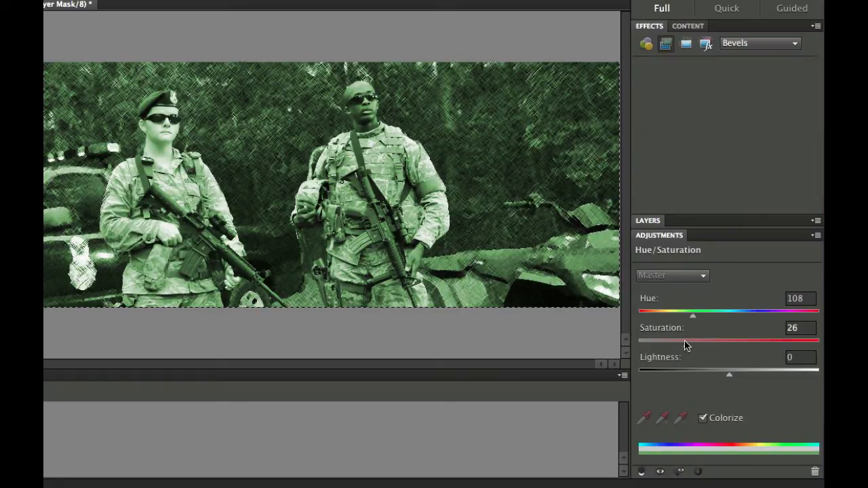
pyautogui.moveTo(731, 379)
pyautogui.mouseDown()
pyautogui.moveTo(707, 377)
pyautogui.moveTo(737, 373)
pyautogui.moveTo(727, 372)
pyautogui.mouseUp()
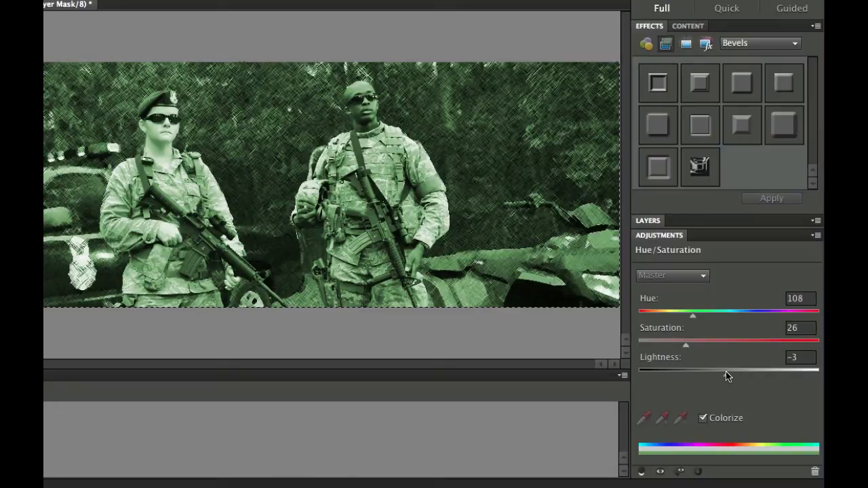
# Add a Brightness/Contrast adjustment layer above the colour tint with Brightness -15 and Contrast 24.
pyautogui.click(654, 219)
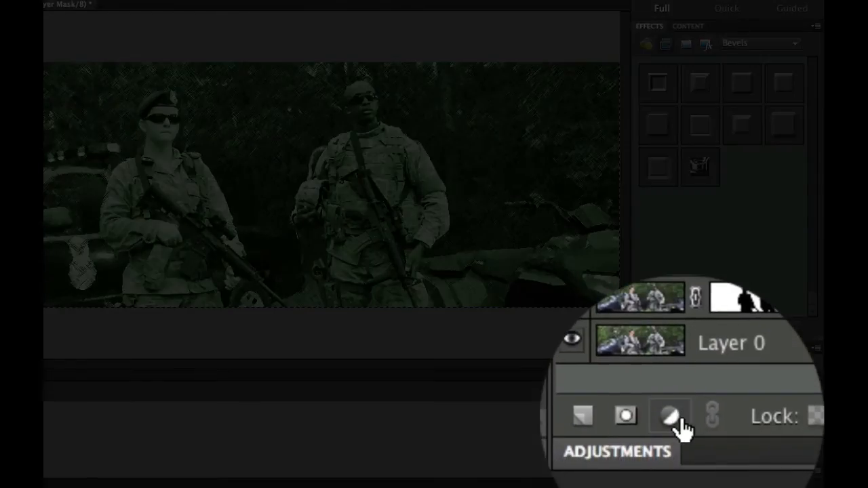
pyautogui.click(682, 455)
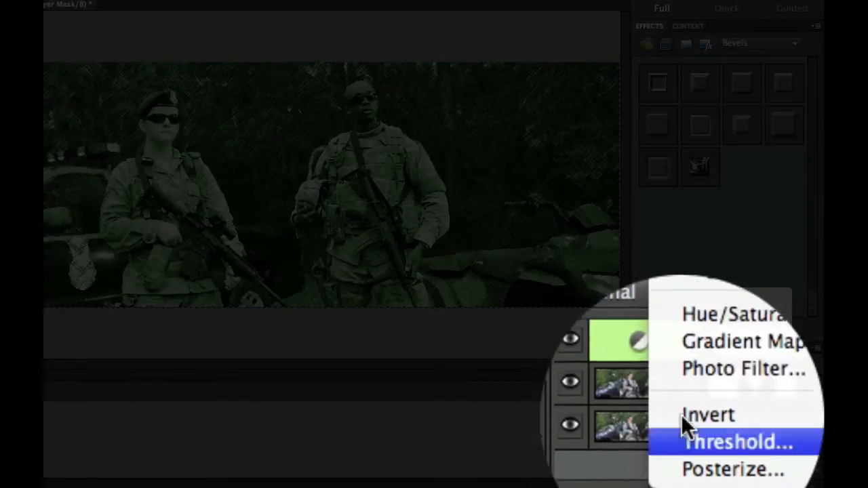
pyautogui.click(681, 353)
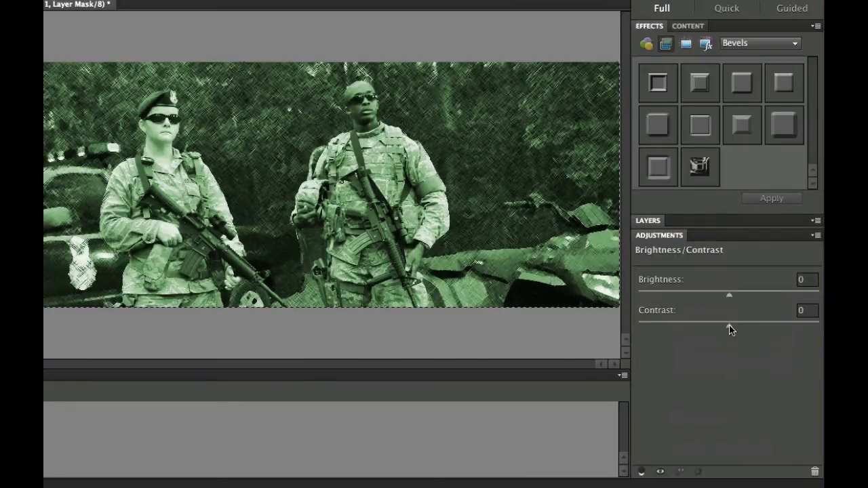
pyautogui.moveTo(731, 326); pyautogui.dragTo(750, 327)
pyautogui.moveTo(731, 296); pyautogui.dragTo(722, 298)
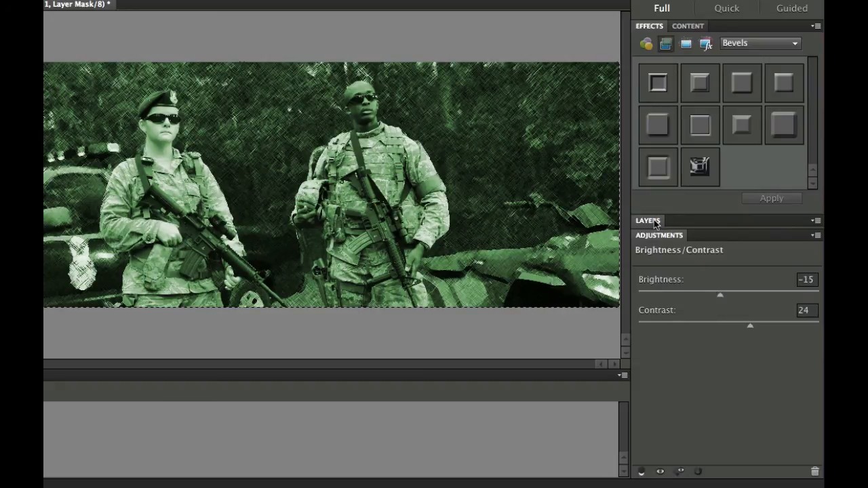
pyautogui.click(654, 221)
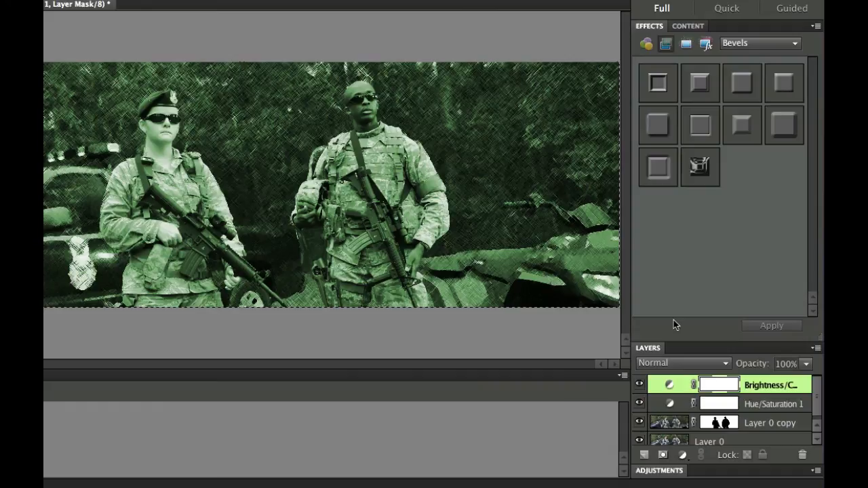